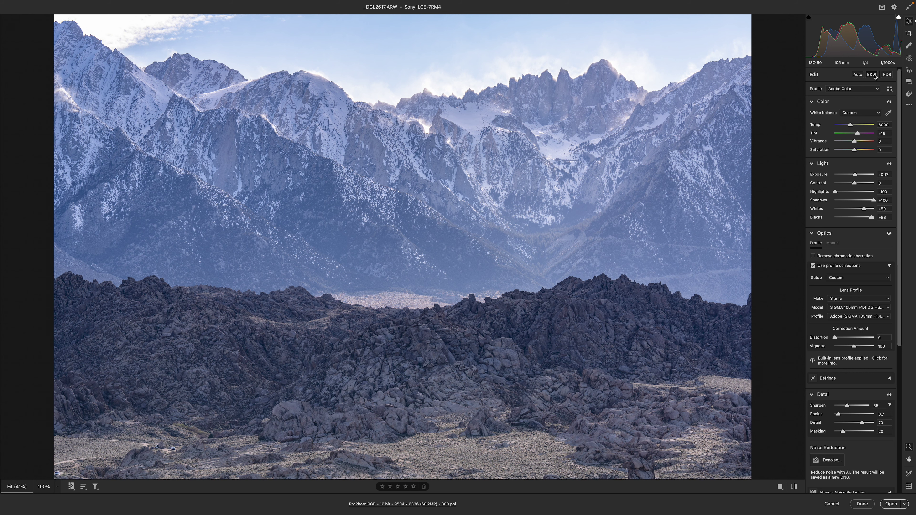
- Convert the photo to black and white, review the B&W profiles keeping B&W 07, and collapse the Optics and Color sections
click(874, 76)
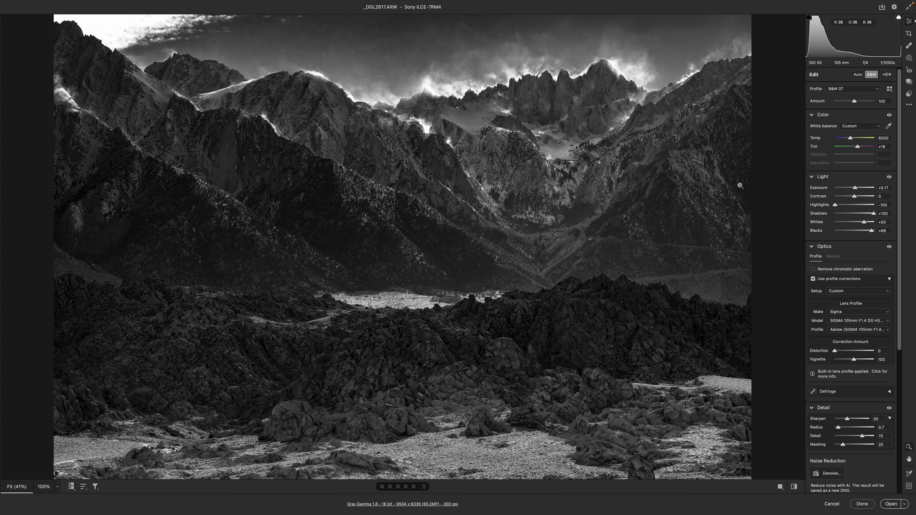
click(812, 247)
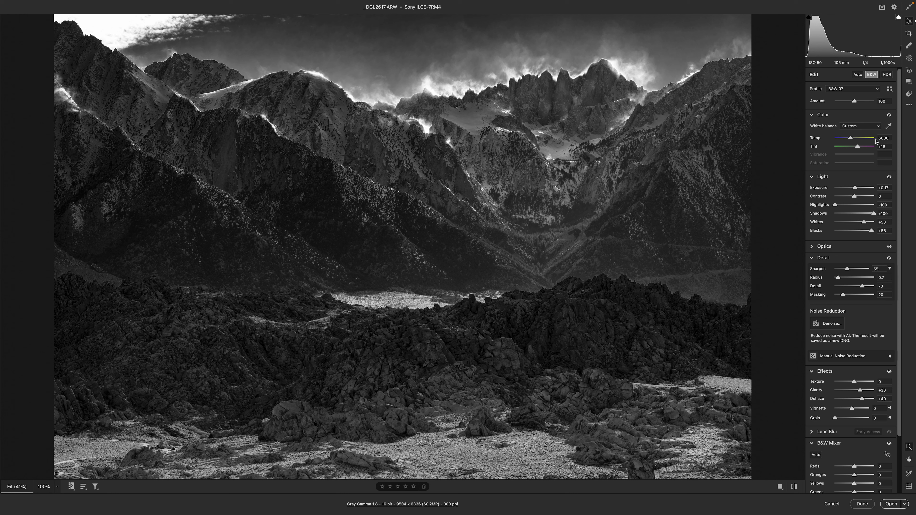
click(890, 90)
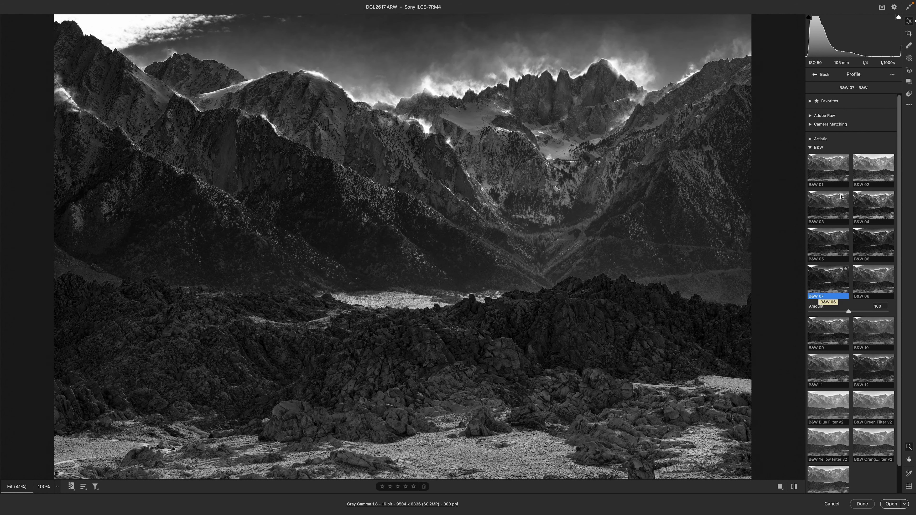
click(815, 76)
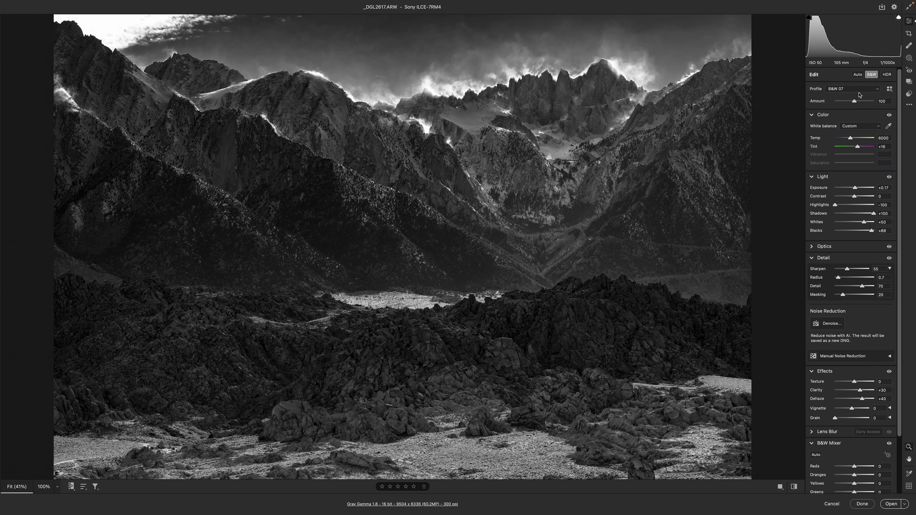
click(812, 118)
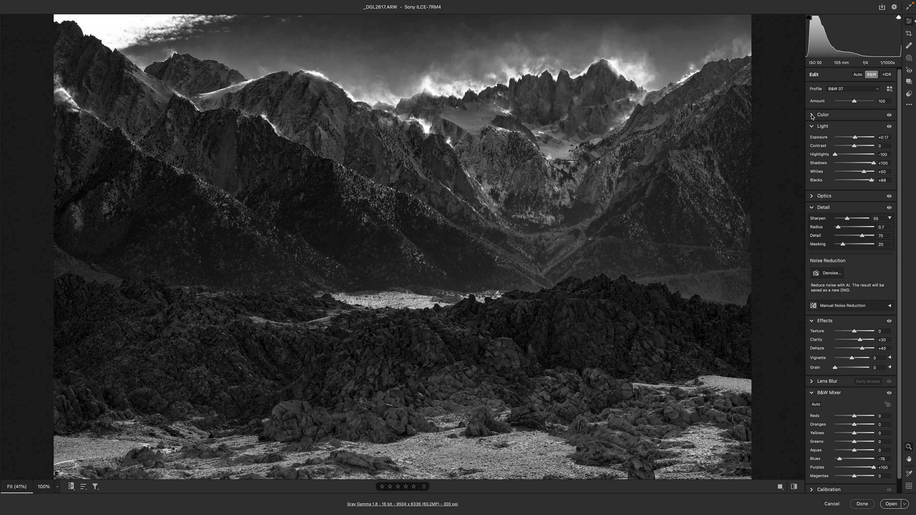
- Compare the photo with Highlights at 0 against -100, and restore the -100 setting
double_click(888, 155)
text(0)
key(ctrl+z)
key(ctrl+shift+z)
key(ctrl+z)
key(ctrl+shift+z)
key(ctrl+z)
- Try Shadows at 0, compare it with the +100 setting, and undo the change
key(Tab)
text(0)
key(ctrl+z)
key(ctrl+shift+z)
key(ctrl+z)
- Try Whites at 0, compare it repeatedly with the +50 setting, and undo the change
key(Tab)
text(0)
key(Tab)
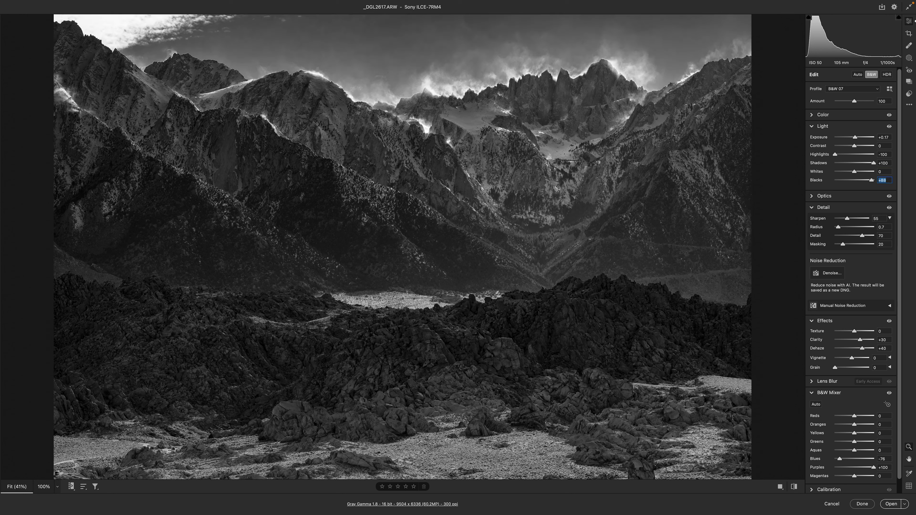
key(ctrl+z)
text(0)
key(ctrl+z)
key(ctrl+shift+z)
key(ctrl+z)
key(ctrl+shift+z)
key(ctrl+z)
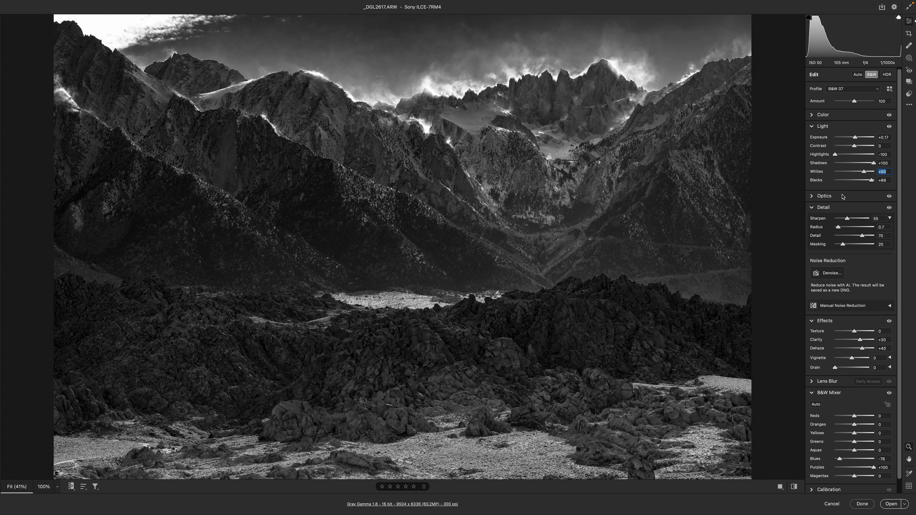
- Try Blacks at 0 and undo the change
key(Tab)
text(0)
key(Tab)
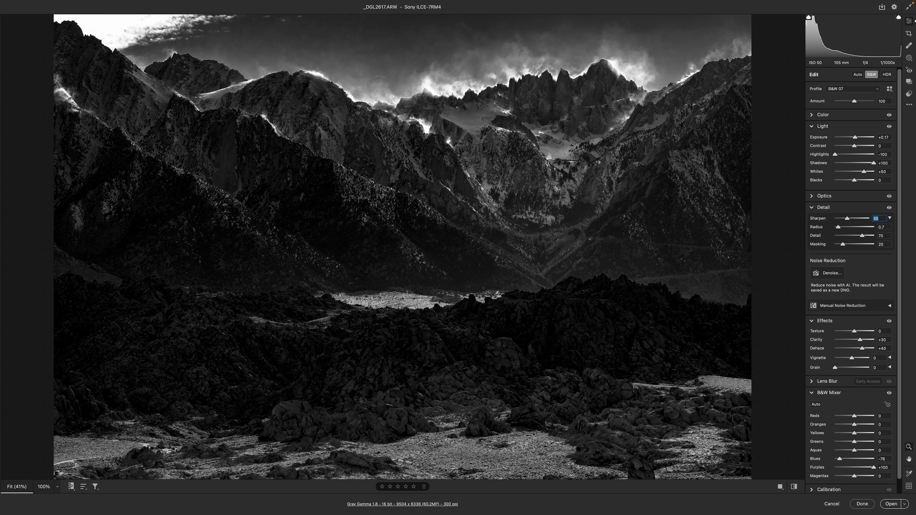
key(ctrl+z)
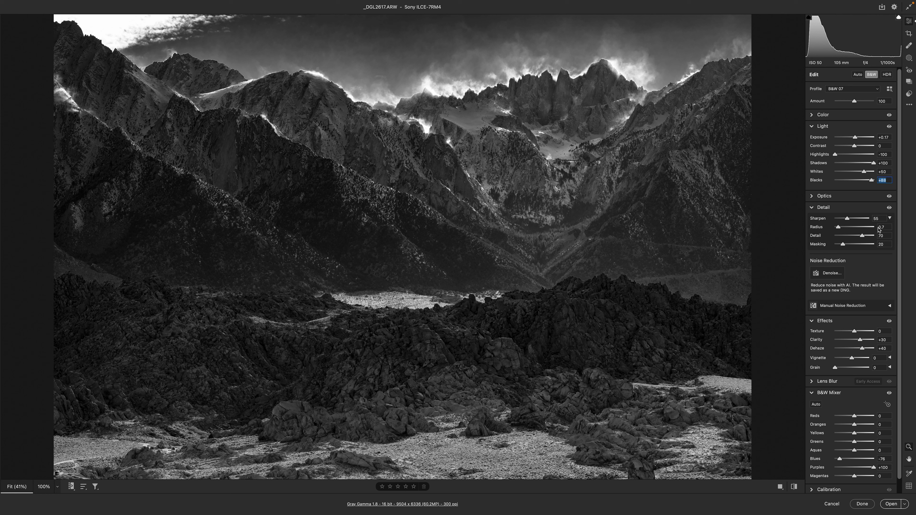
- Try Clarity at 0 in the Effects settings and return it to +30
click(879, 219)
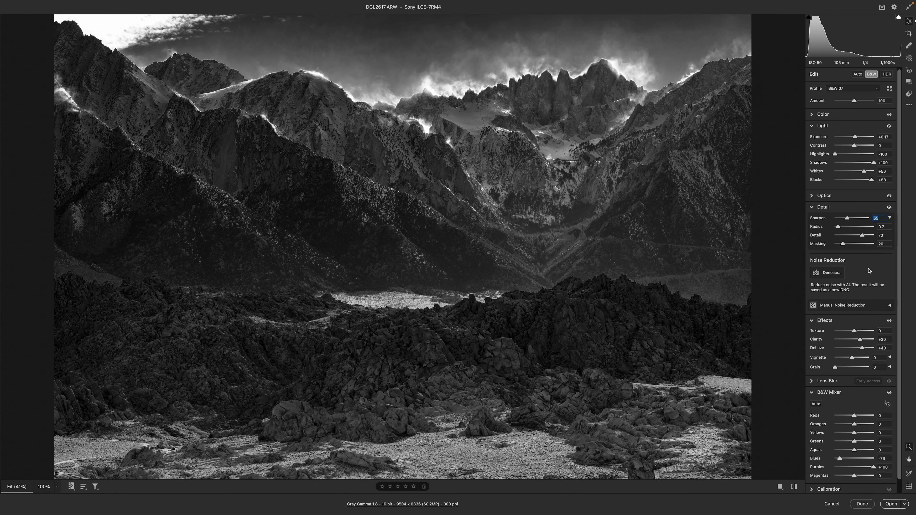
scroll(869, 269, down, 1)
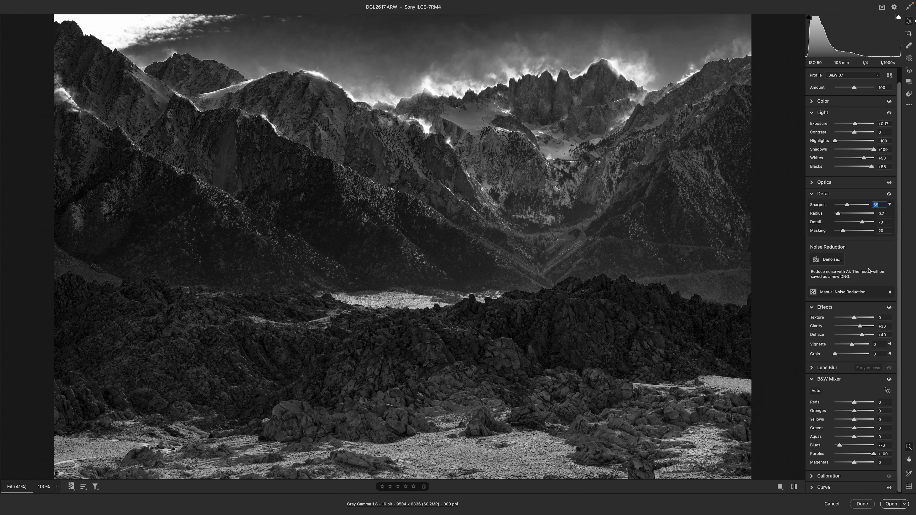
click(888, 327)
text(0)
key(Tab)
key(shift+Tab)
text(30)
key(Return)
- Alternate Dehaze between 0 and +40 to compare the haze reduction, ending at +40
key(Tab)
text(0)
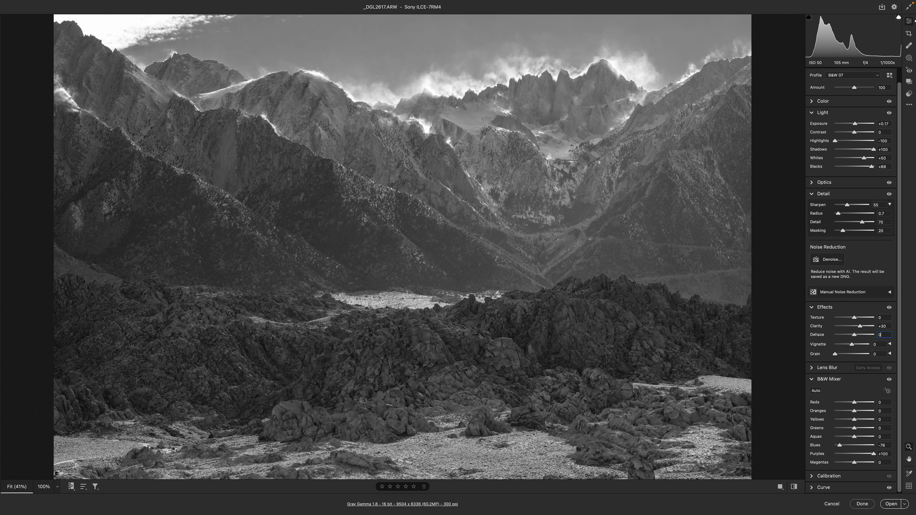
key(Return)
text(40)
key(Return)
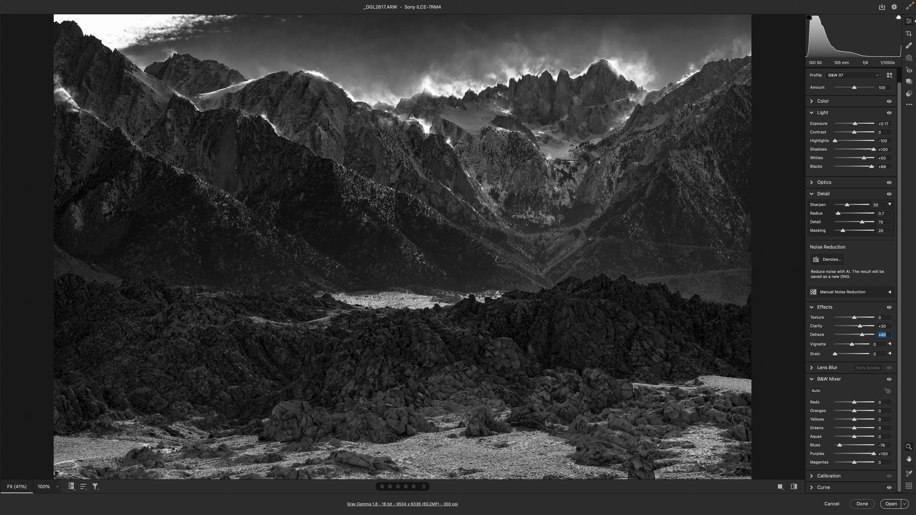
text(0)
key(Return)
text(40)
key(Return)
text(0)
key(Return)
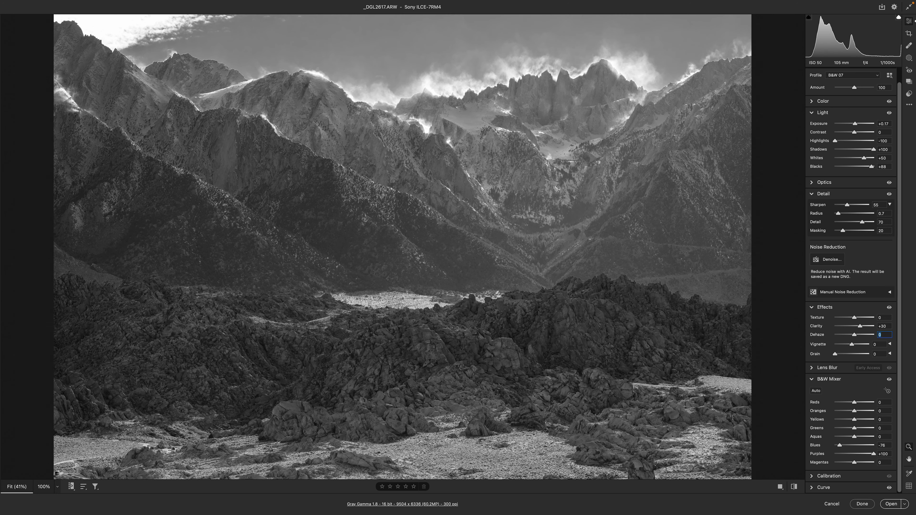
text(40)
key(Return)
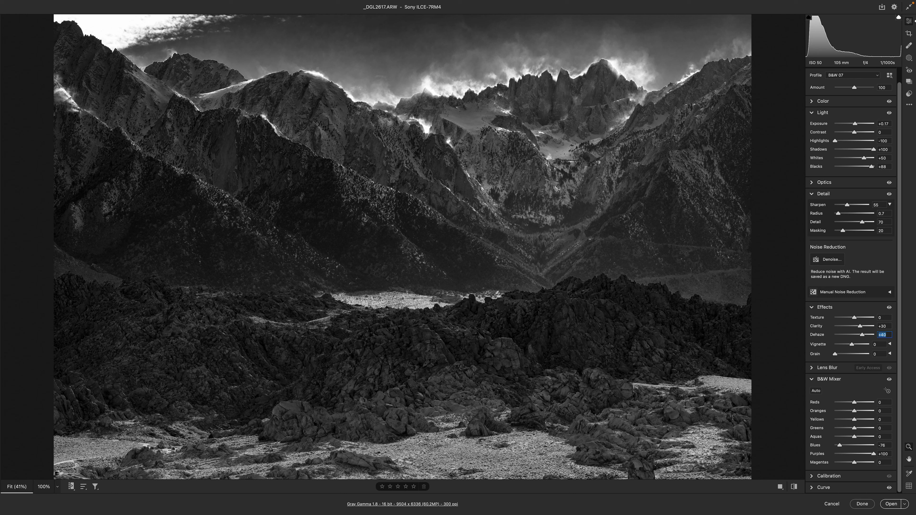
text(0)
key(Return)
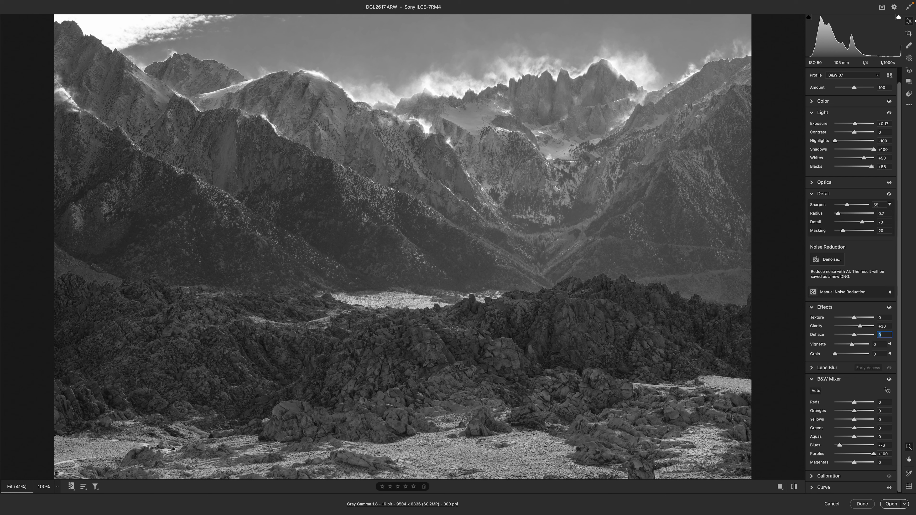
text(40)
key(Return)
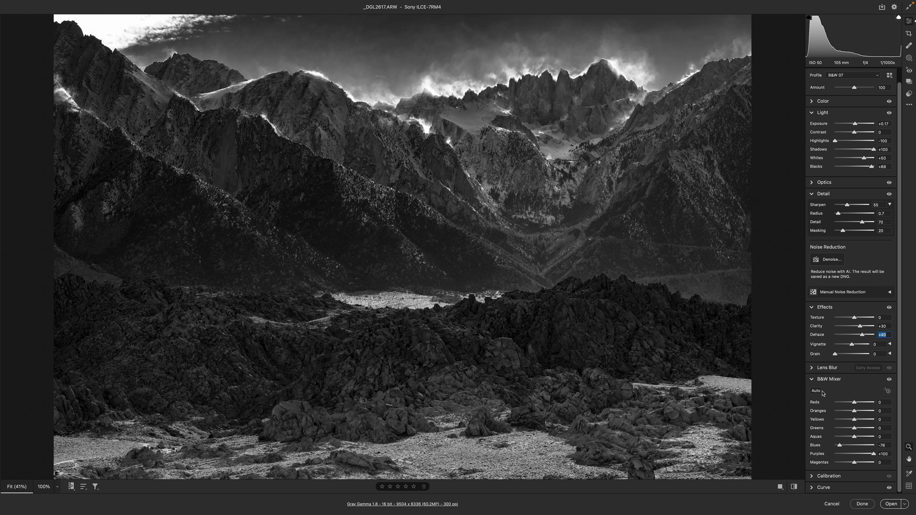
- Collapse the Effects, Detail and Light sections, leaving the B&W Mixer expanded
click(813, 308)
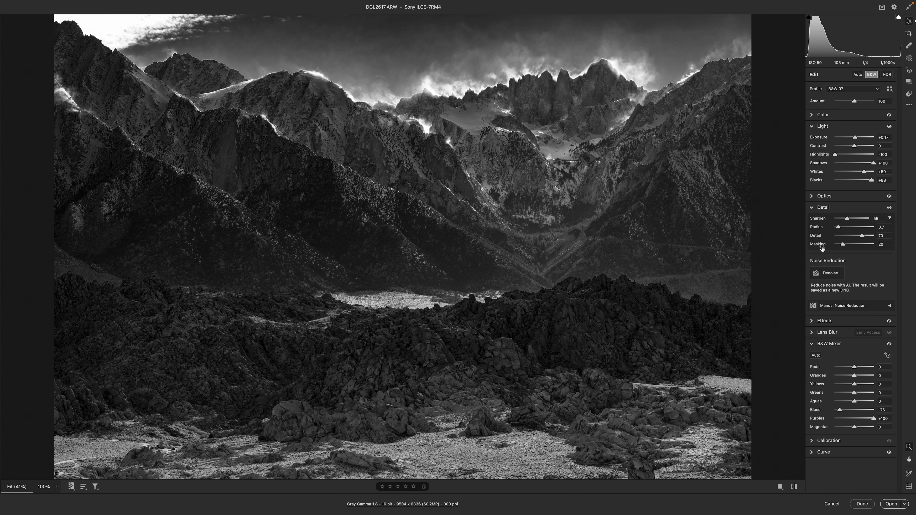
click(811, 207)
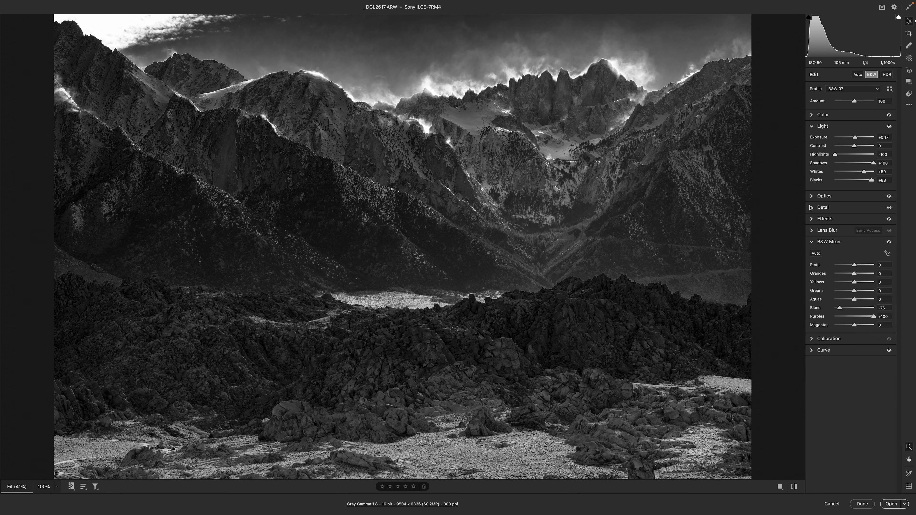
click(811, 126)
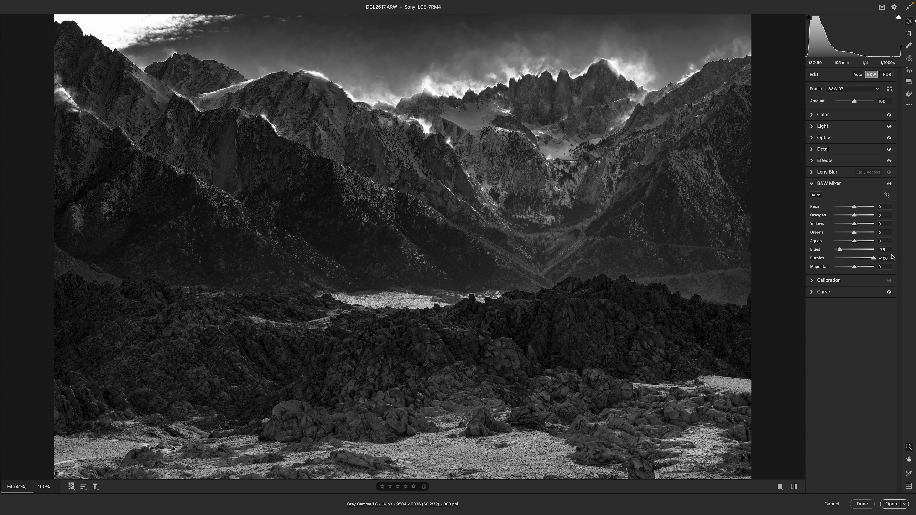
- Try Blues at 0 in the B&W Mixer, compare it with -76, and undo the change
click(884, 249)
text(0)
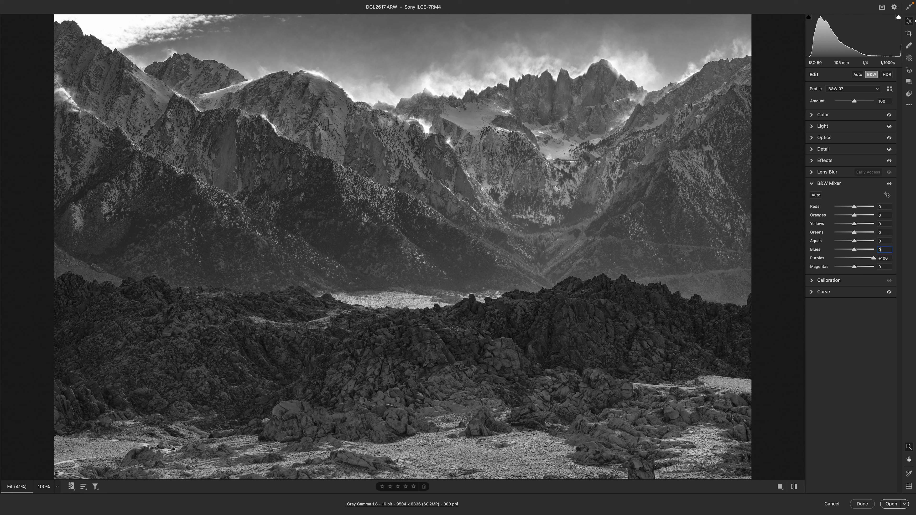
key(ctrl+z)
key(ctrl+shift+z)
key(ctrl+z)
key(ctrl+shift+z)
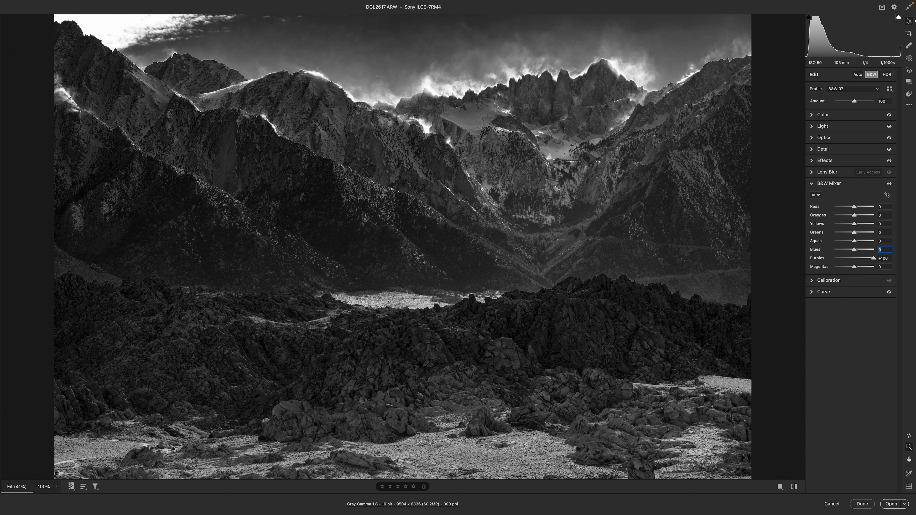
key(ctrl+z)
- Try Purples at 0 in the B&W Mixer twice, undoing the change each time
key(Tab)
text(0)
key(ctrl+z)
text(0)
key(ctrl+z)
- Compare the color and black-and-white versions of the whole photo, and of the snowy peaks at 100%
click(872, 75)
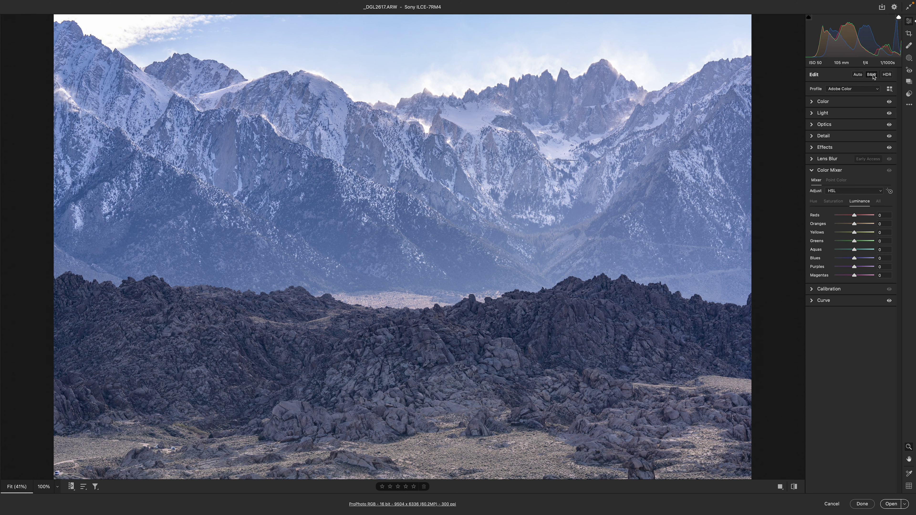
click(872, 75)
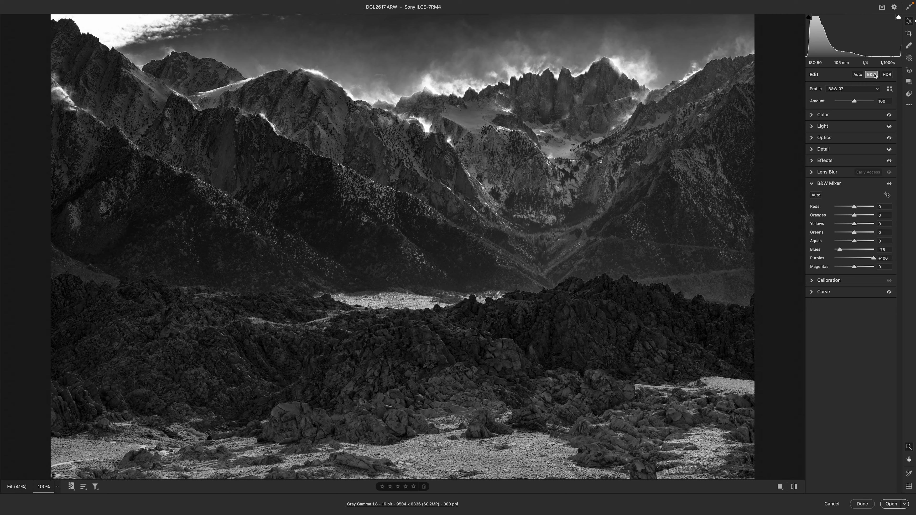
key(super+alt+0)
alt+click(592, 235)
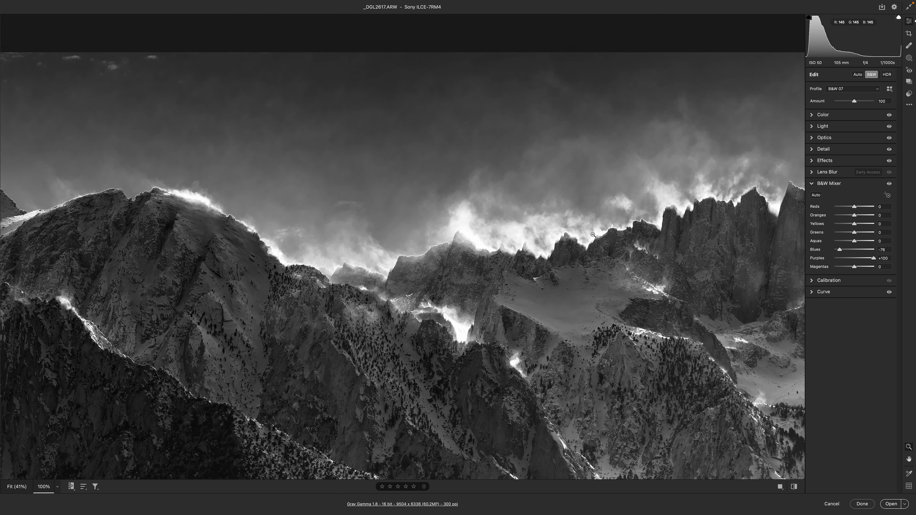
scroll(595, 233, down, 5)
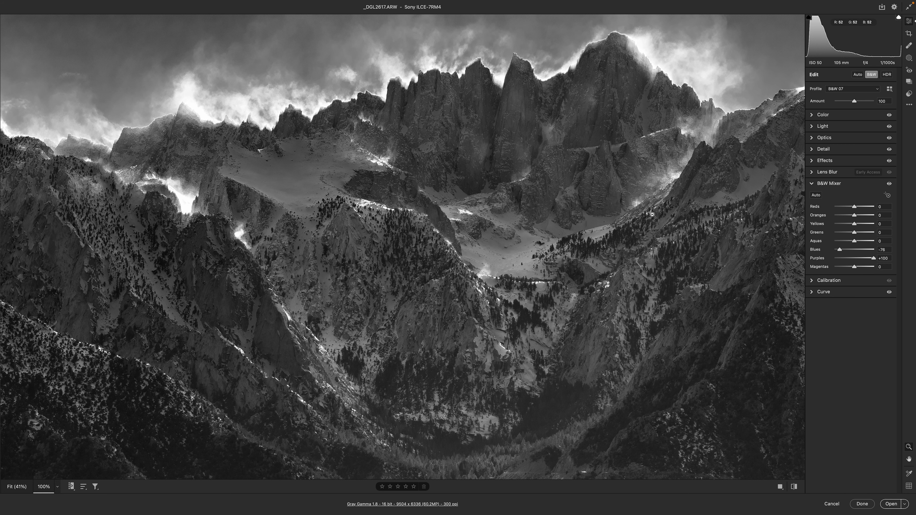
scroll(652, 214, right, 2)
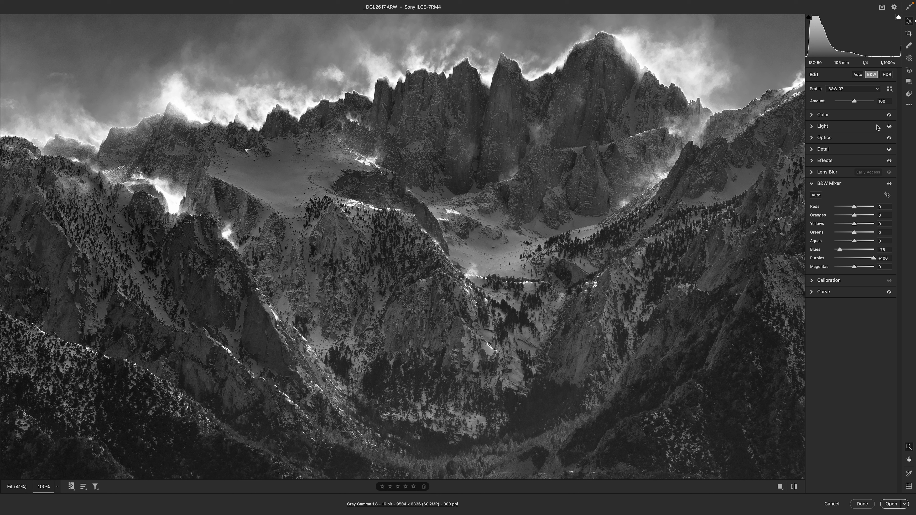
click(872, 75)
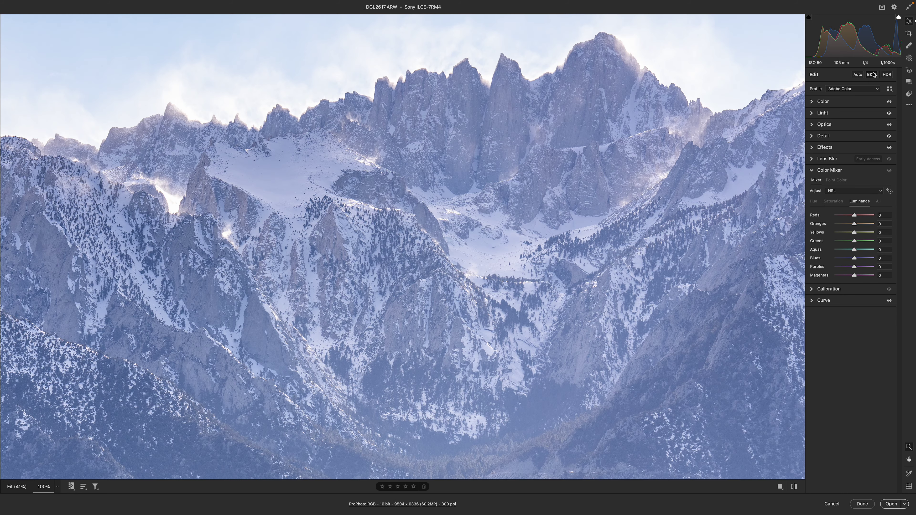
click(872, 74)
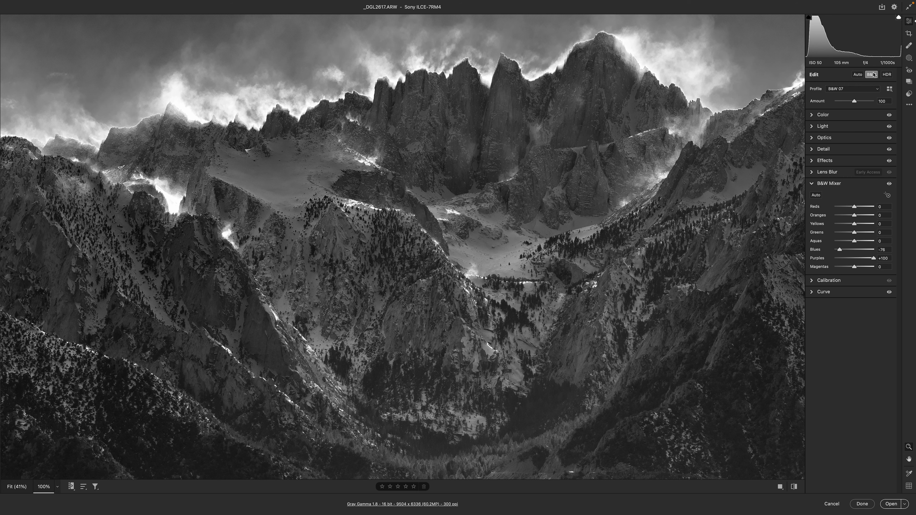
- Finish the raw edit, saving the black-and-white settings without opening the image
key(super+0)
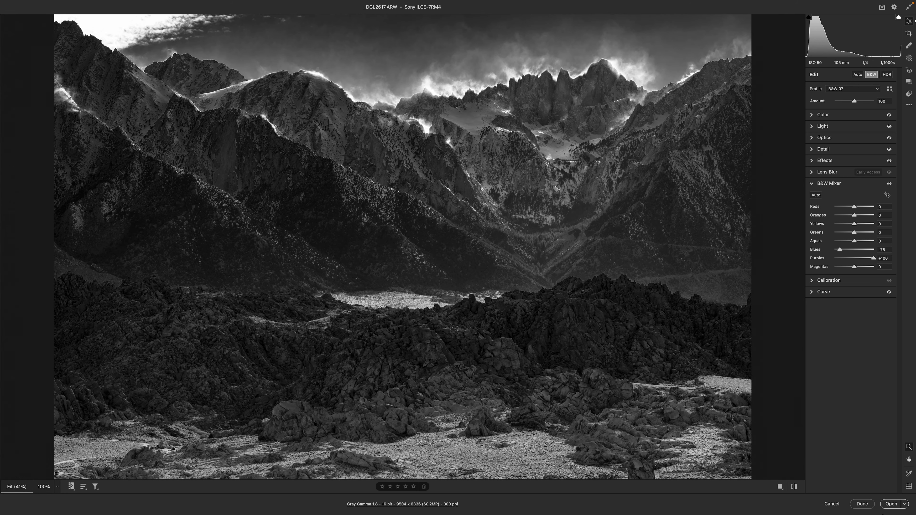
click(862, 504)
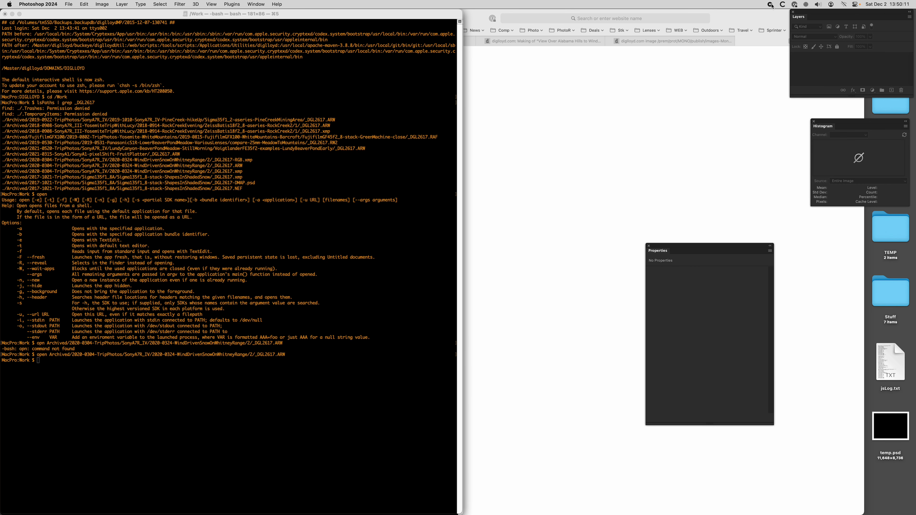